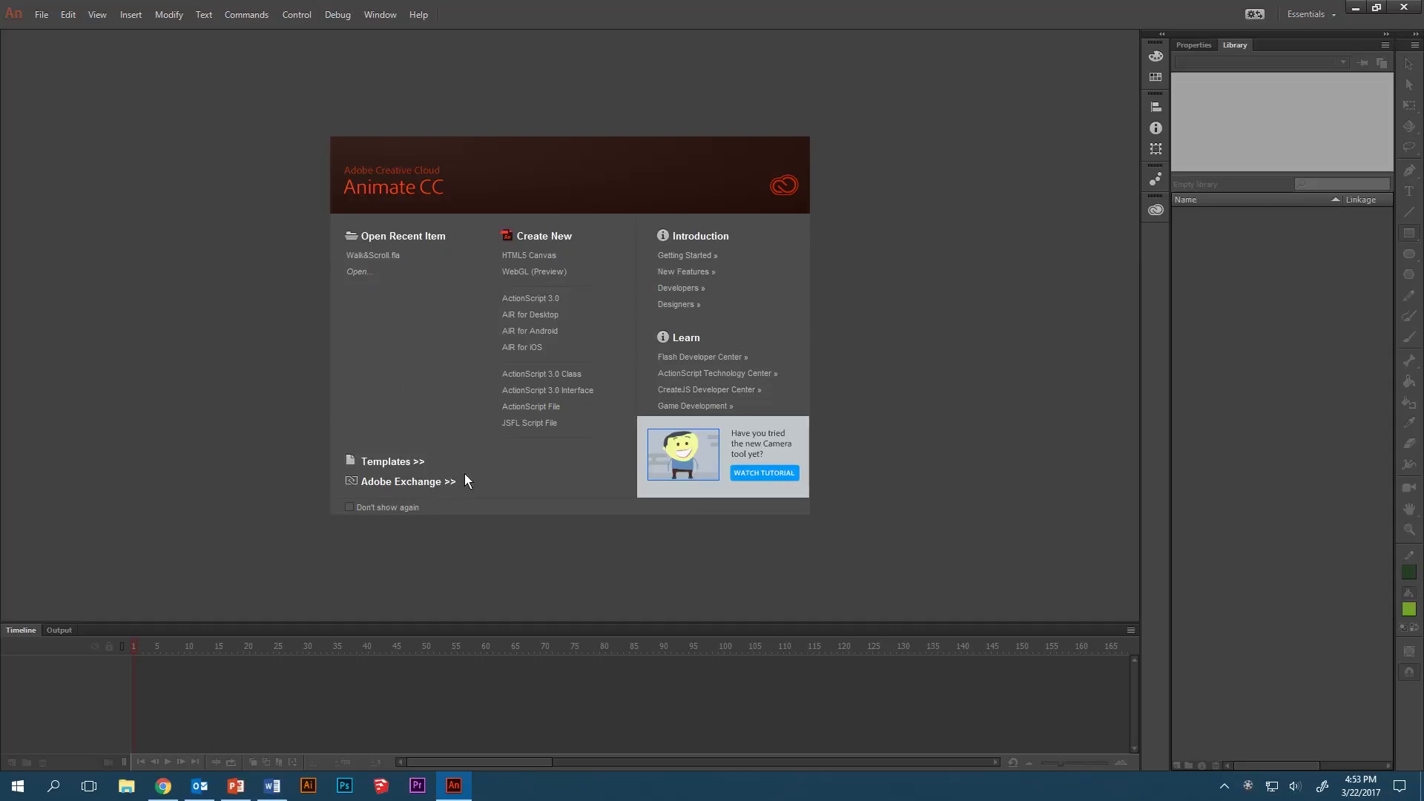
Create an ActionScript 3.0 document and brush bright-green outlines of a seabed, rock and coral on the stage, plus a jellyfish beside it
left_click(536, 300)
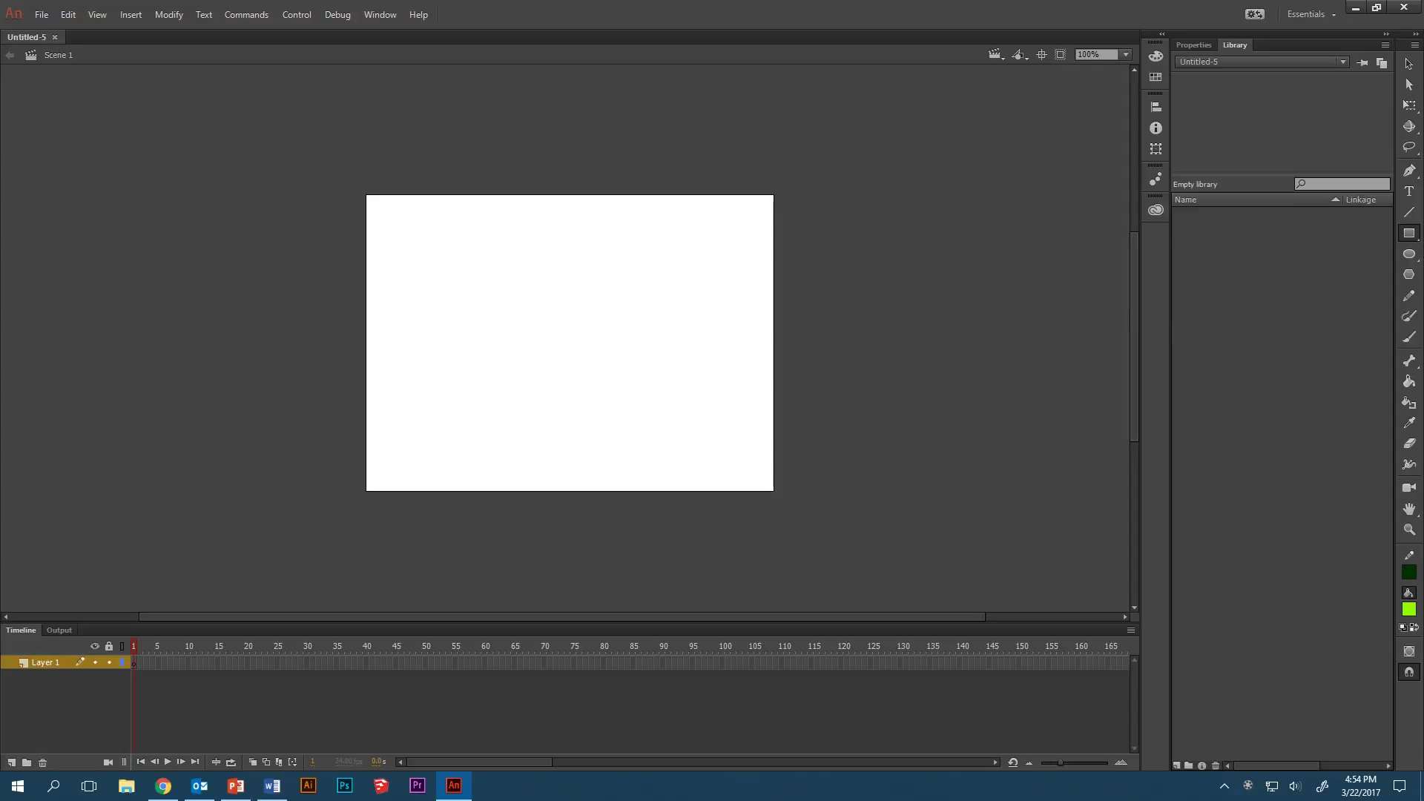
left_click(1408, 336)
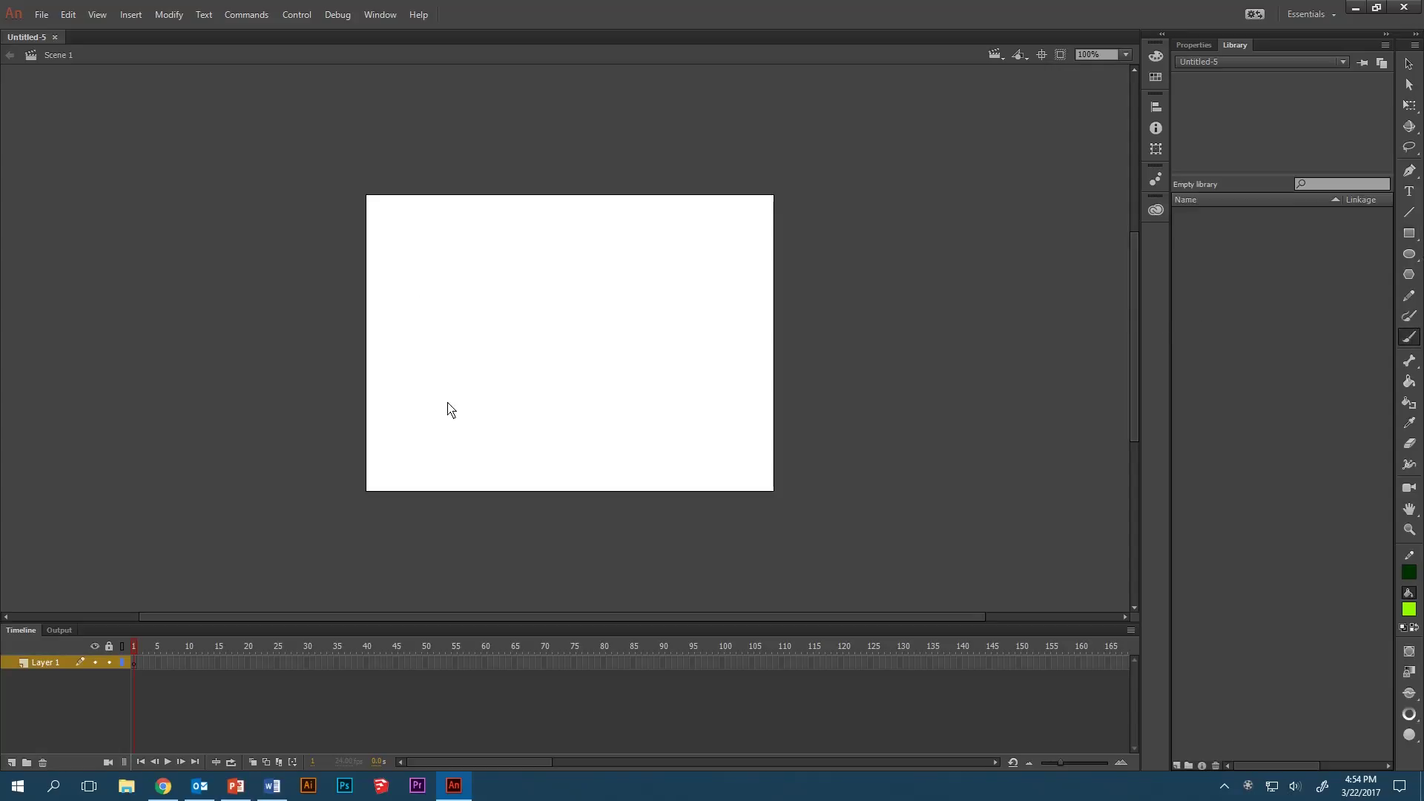
mouse_move(368, 469)
left_mouse_down()
mouse_move(755, 465)
mouse_move(523, 466)
left_mouse_up()
mouse_move(626, 465)
left_mouse_down()
mouse_move(598, 438)
mouse_move(699, 388)
mouse_move(733, 425)
mouse_move(721, 470)
left_mouse_up()
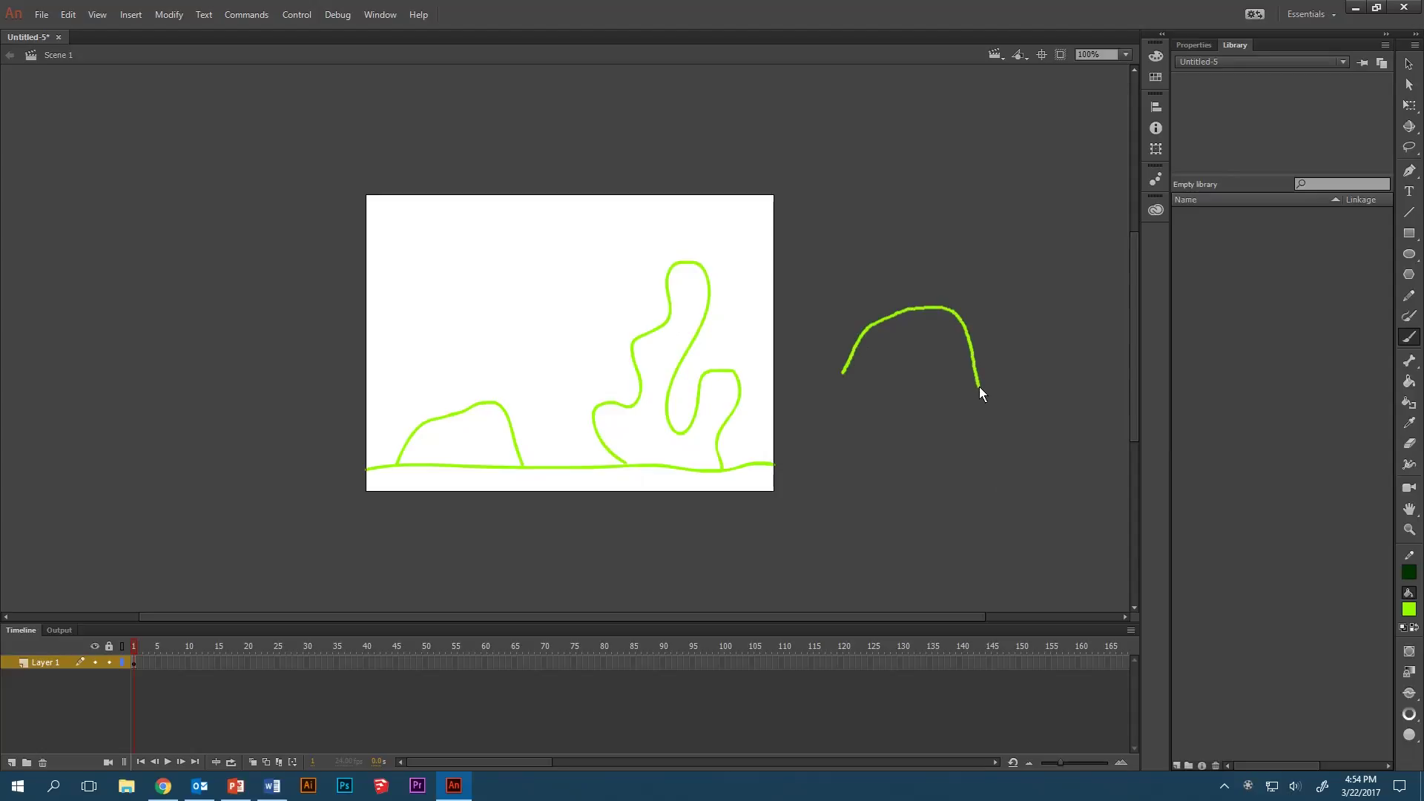
left_click_drag(851, 386, 857, 462)
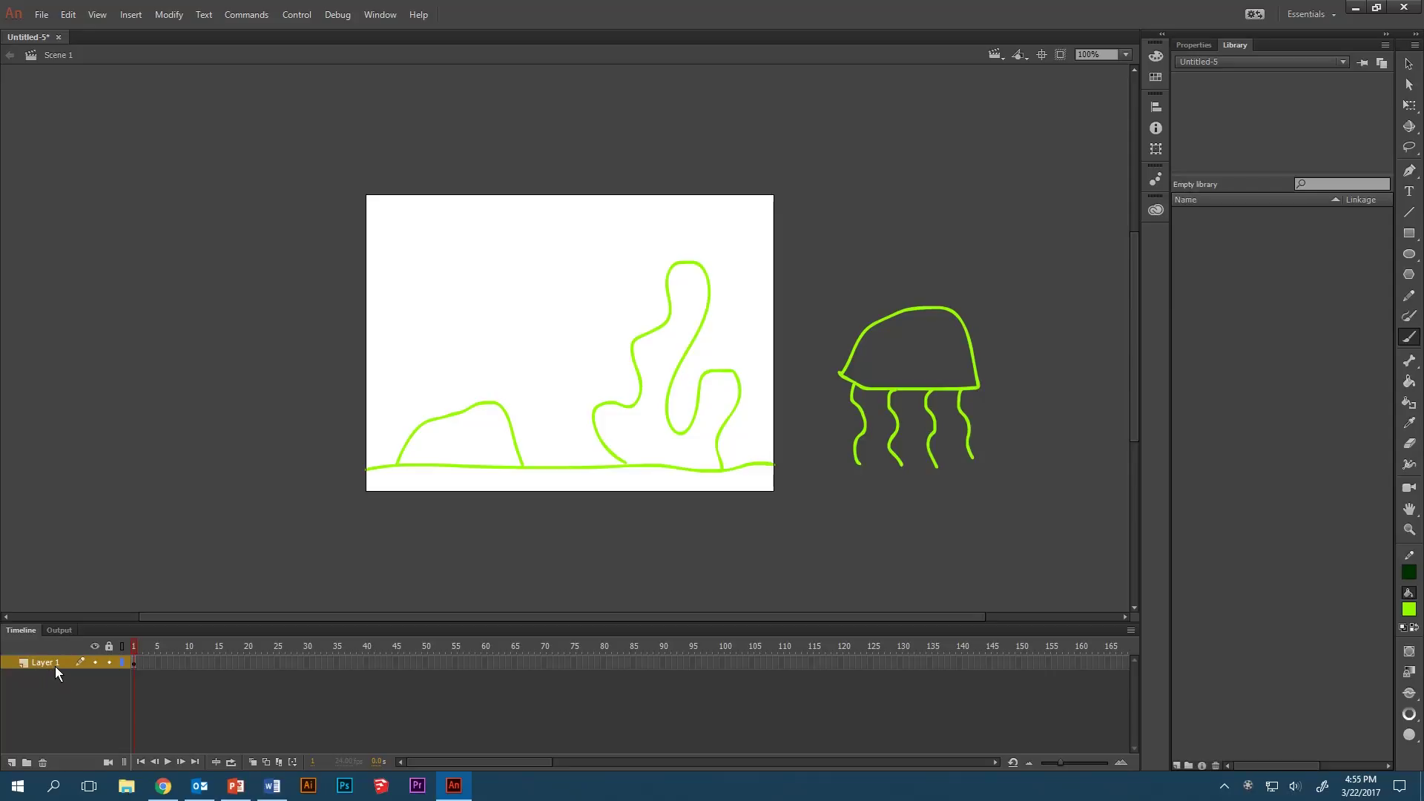
Add extra layers above Layer 1 and delete them again
left_click(11, 763)
left_click(12, 763)
left_click(43, 762)
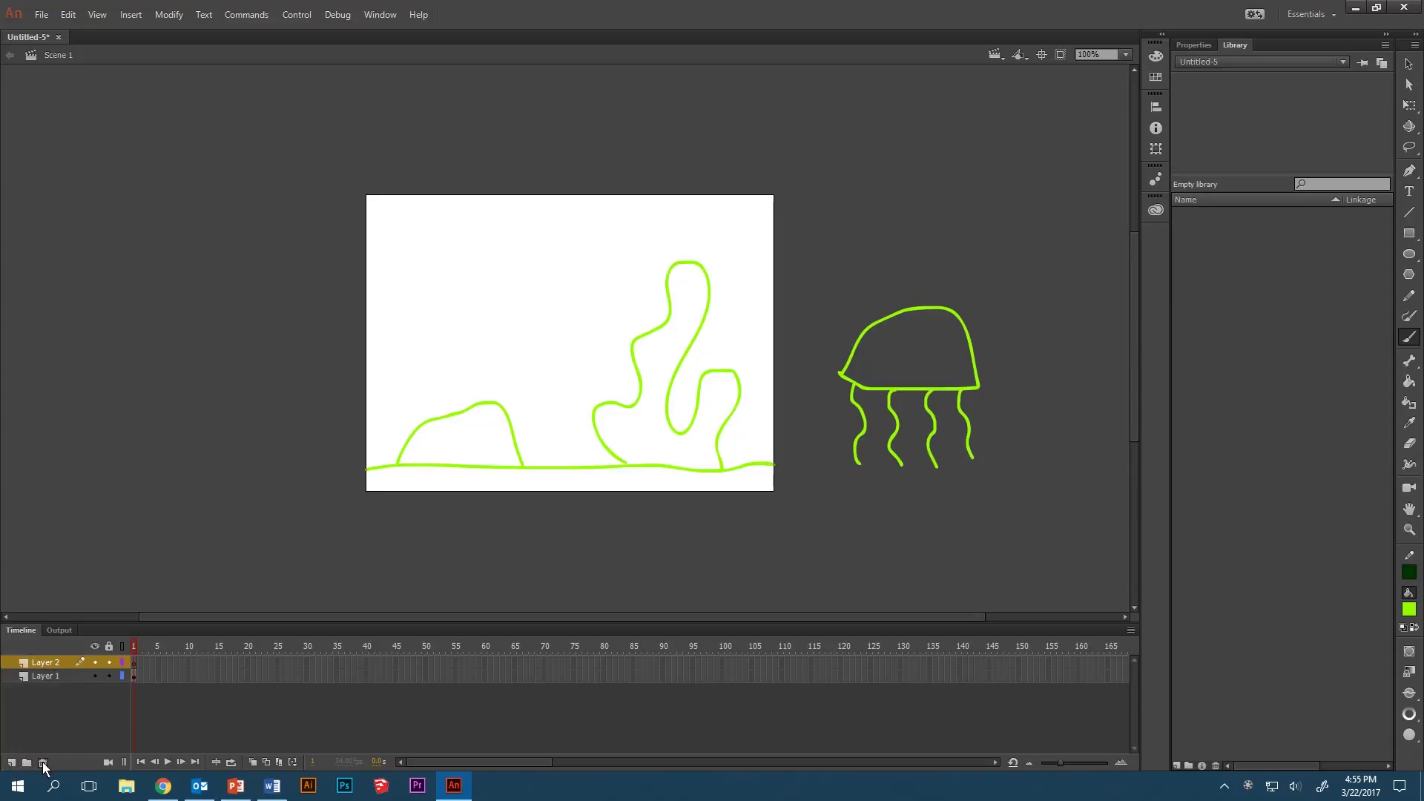
left_click(43, 763)
Rename Layer 1 as Jelly and select its frames 1 to 24 on the timeline
double_click(46, 662)
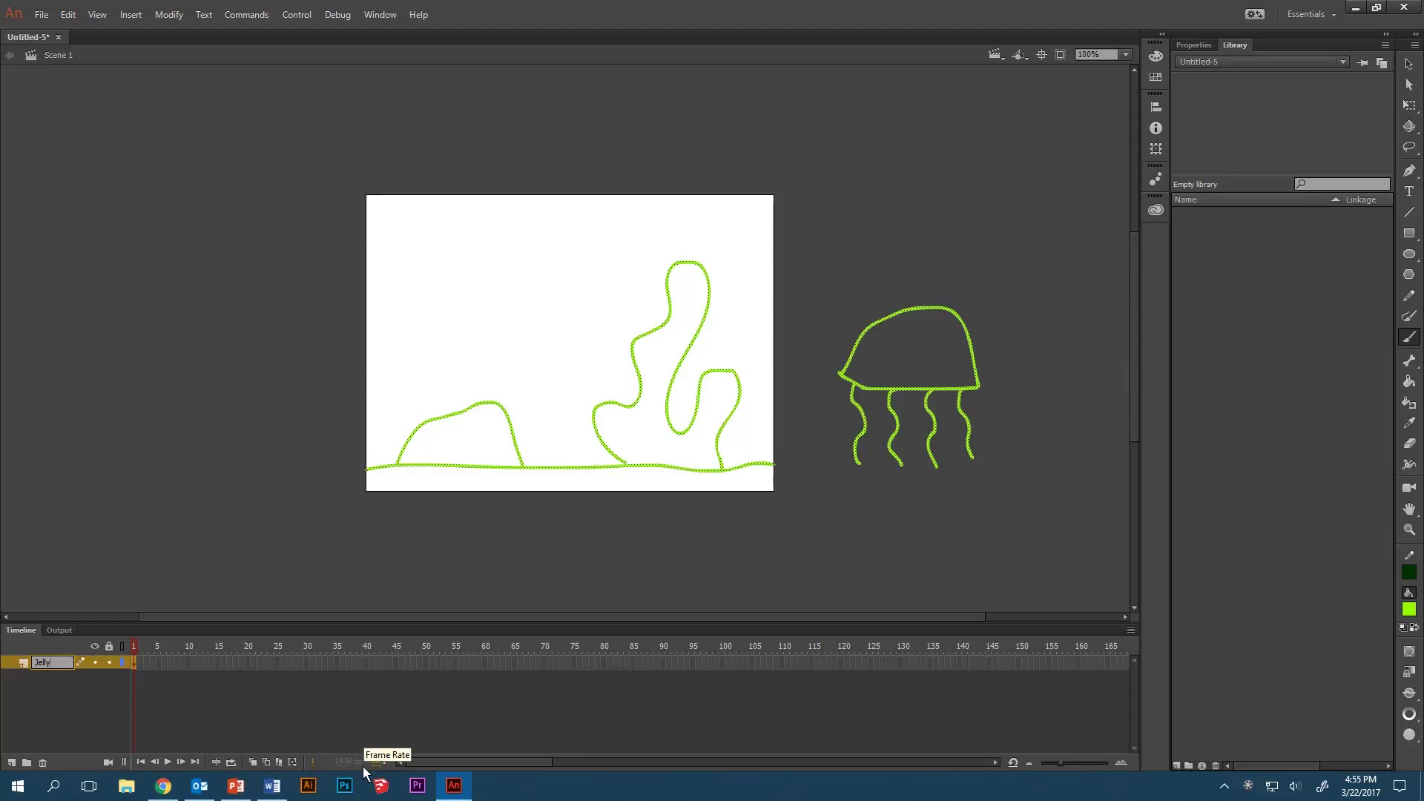
left_click(271, 662)
left_click(135, 662)
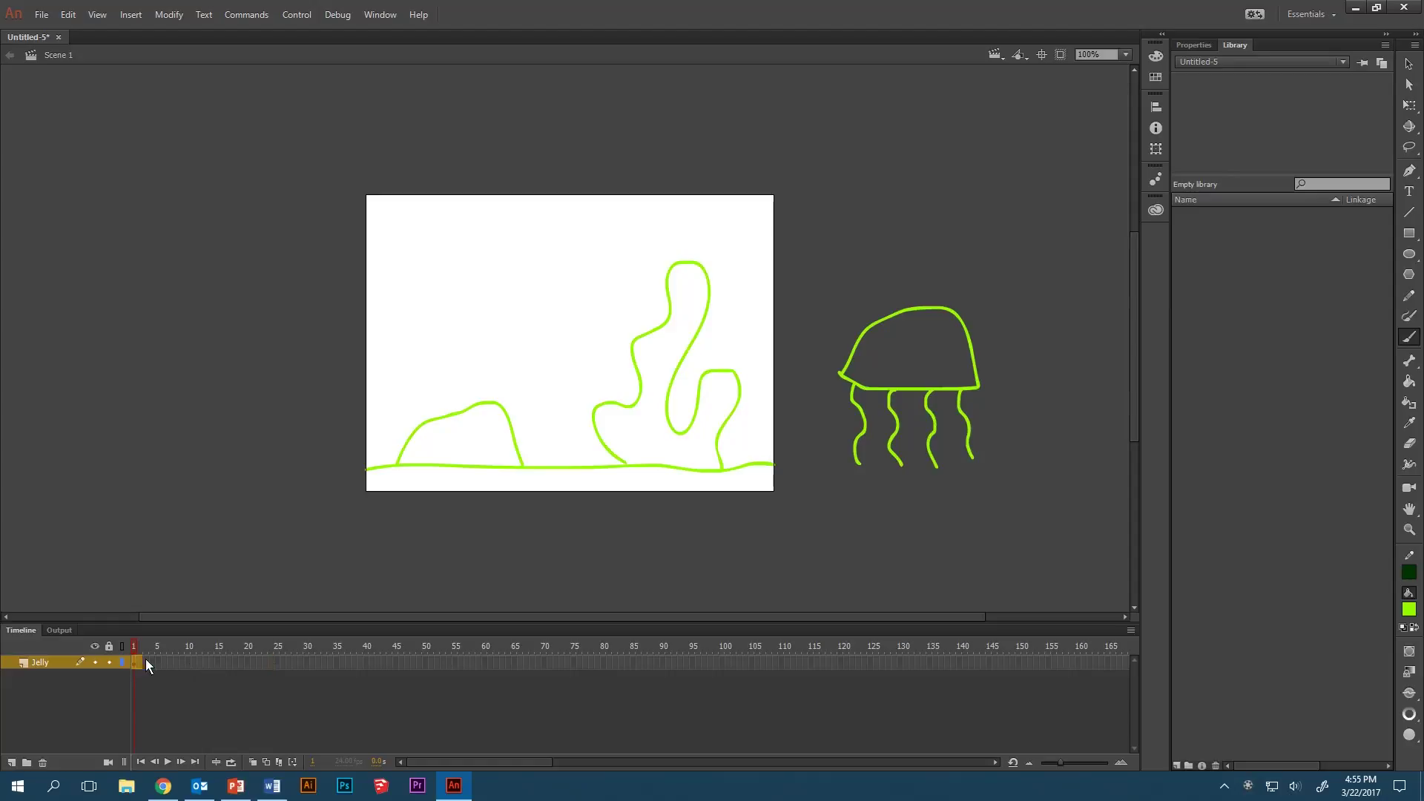
key("F6")
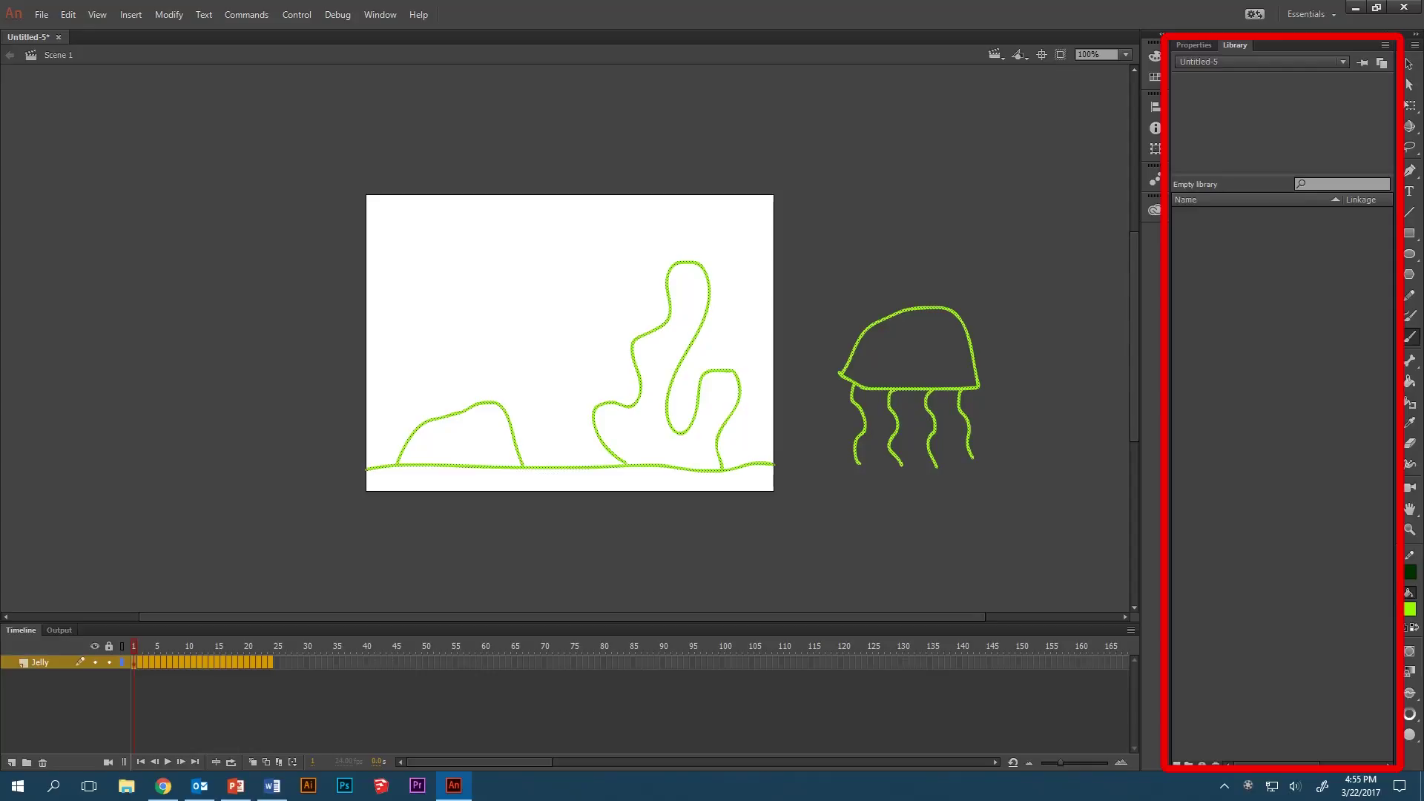
Examine the properties offered for the selected frames and for various drawing, selection, fill and text tools
left_click(1194, 46)
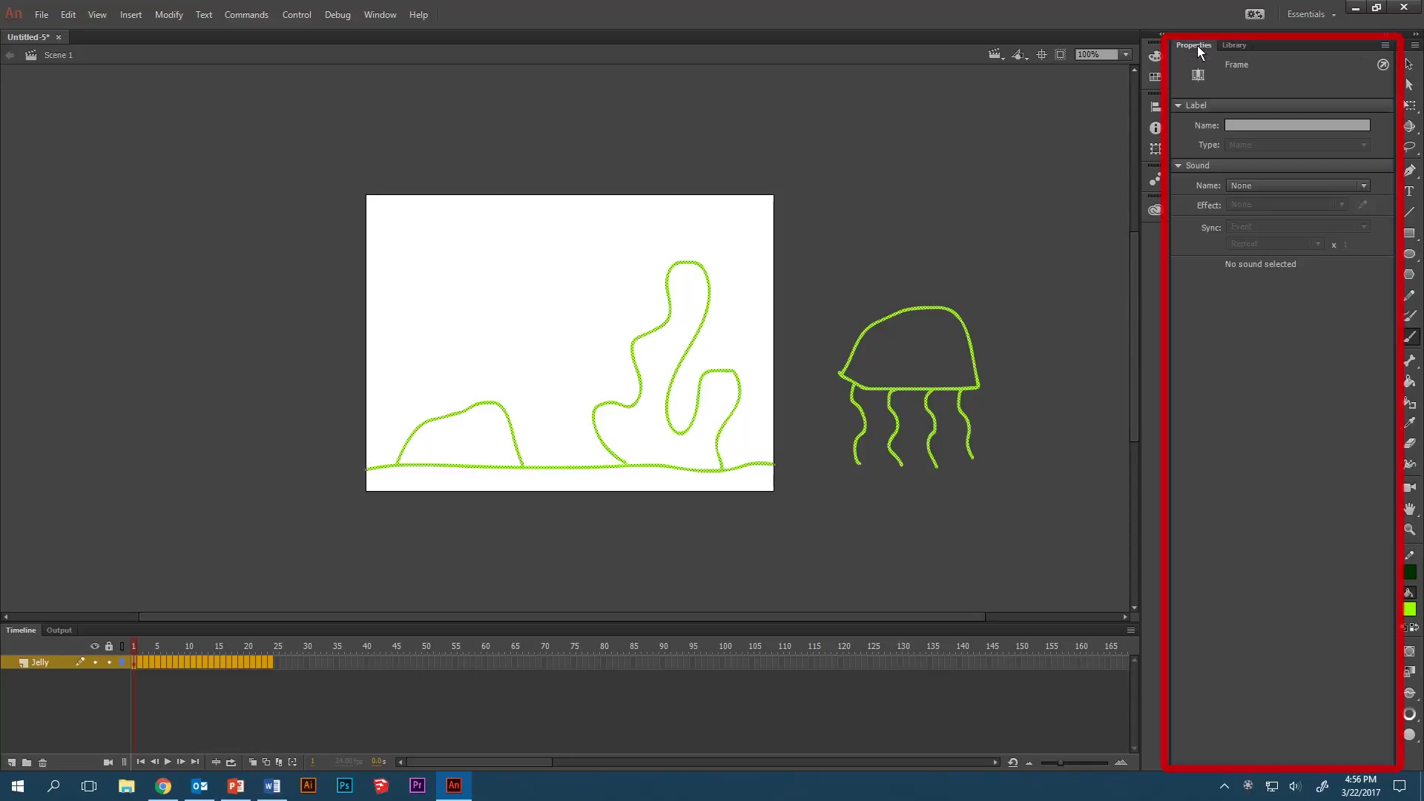
left_click(1235, 46)
left_click(1196, 46)
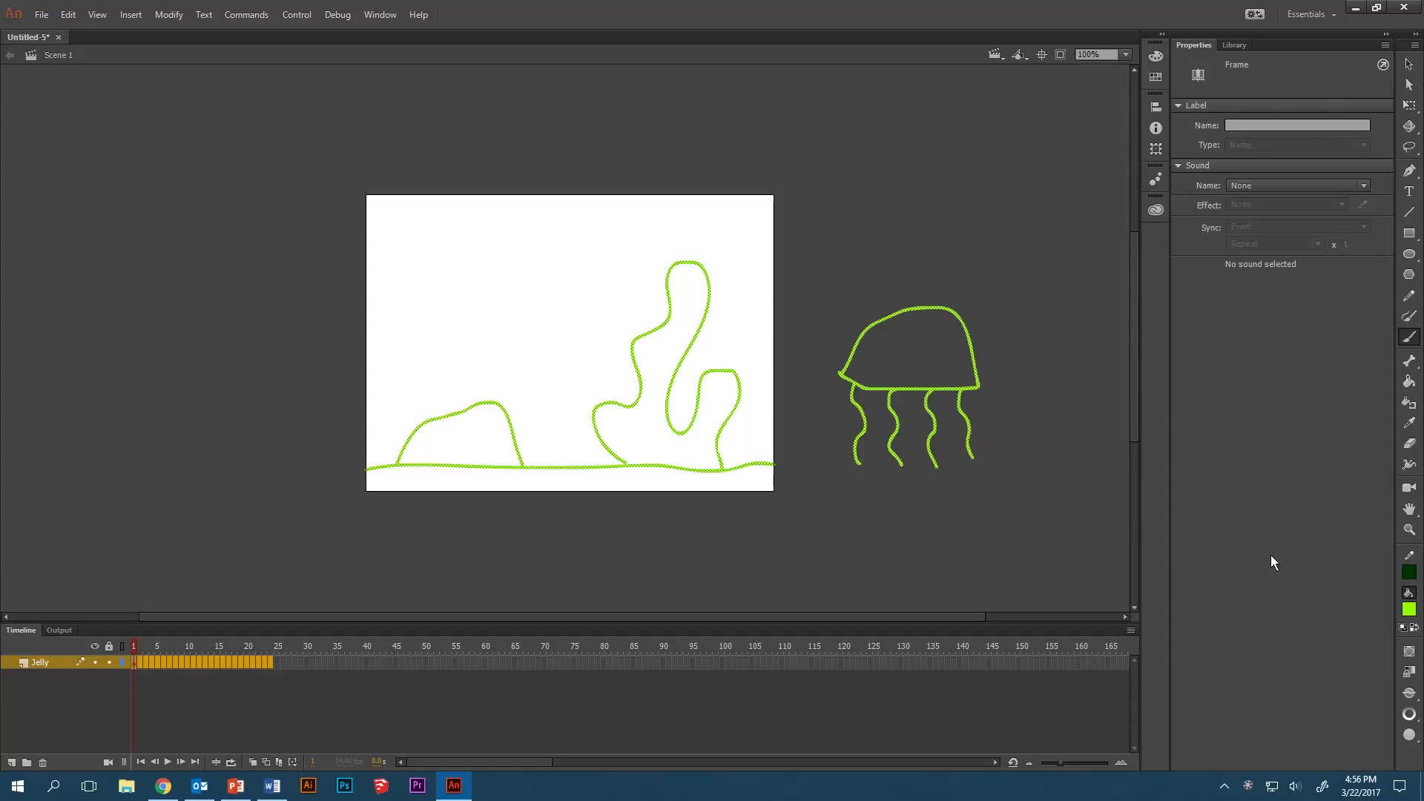
left_click(1409, 64)
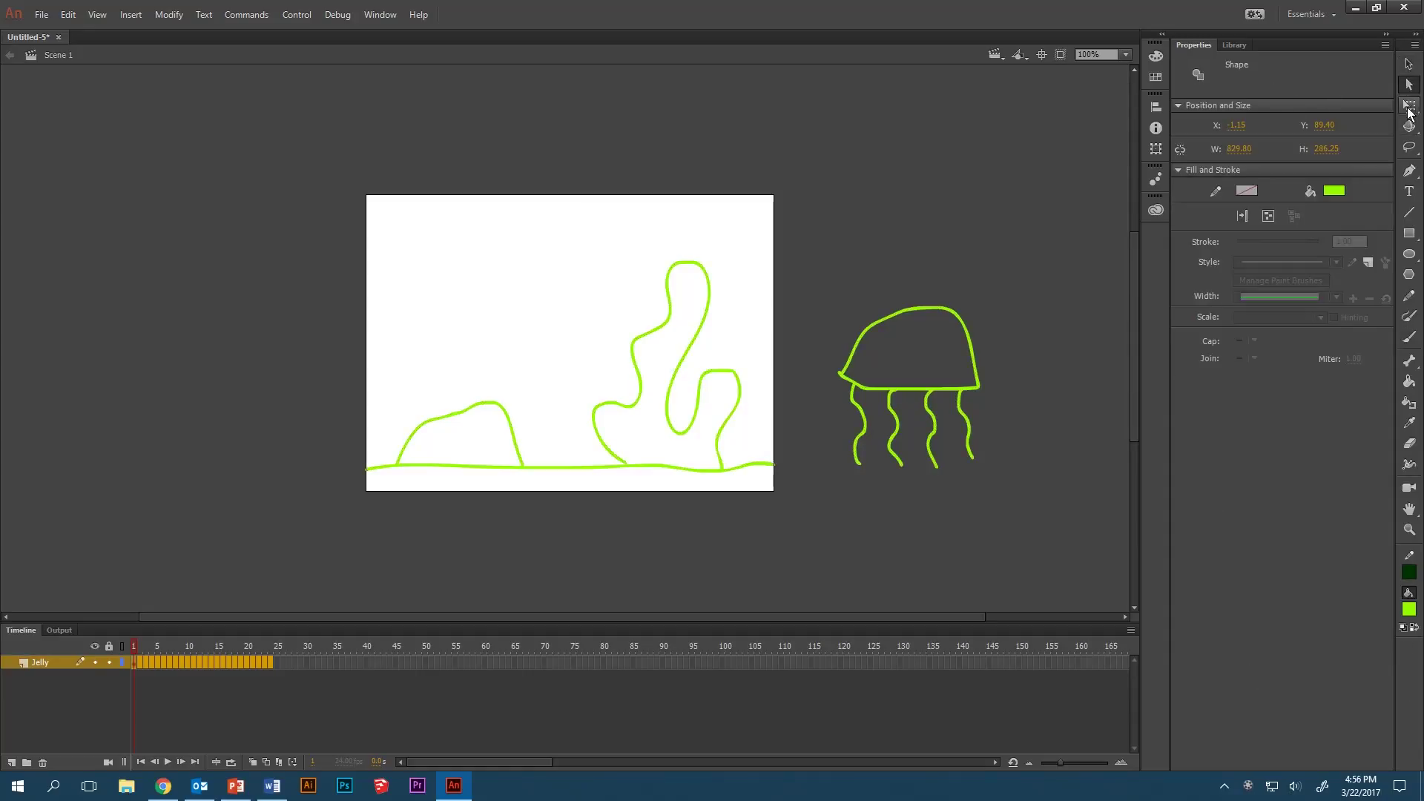
left_click(1410, 106)
left_click(1409, 170)
left_click(1409, 295)
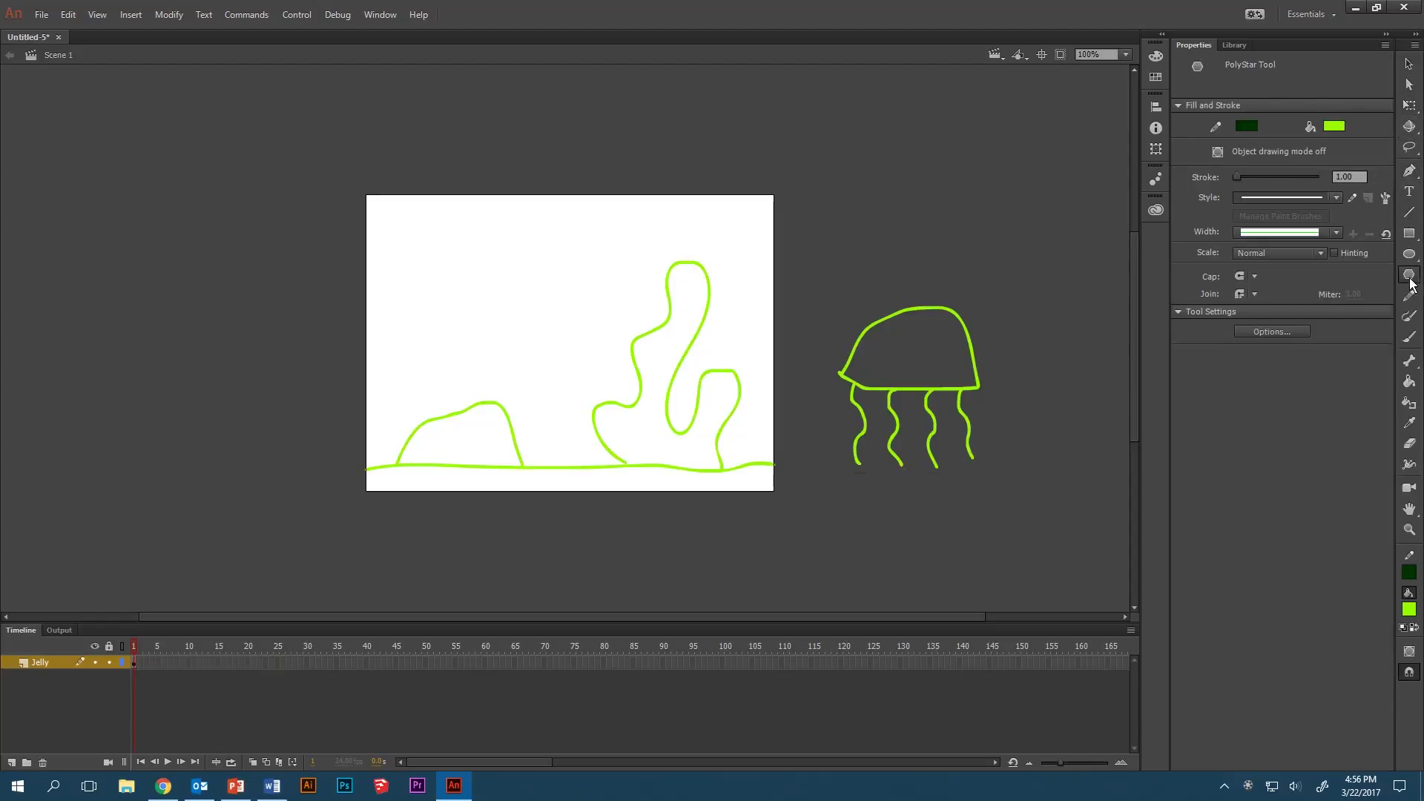
left_click(1409, 337)
left_click(1410, 402)
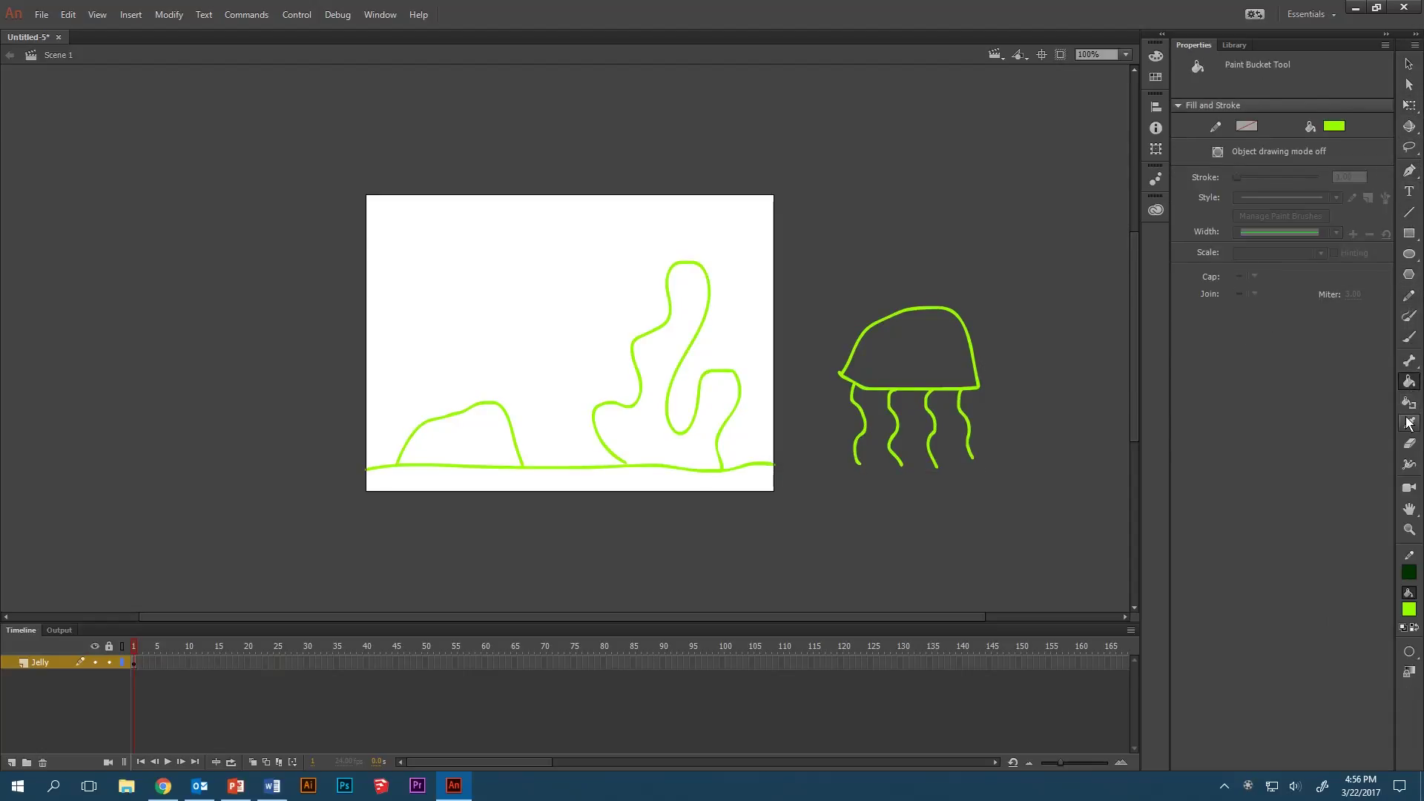
left_click(1409, 423)
left_click(1409, 465)
left_click(1410, 509)
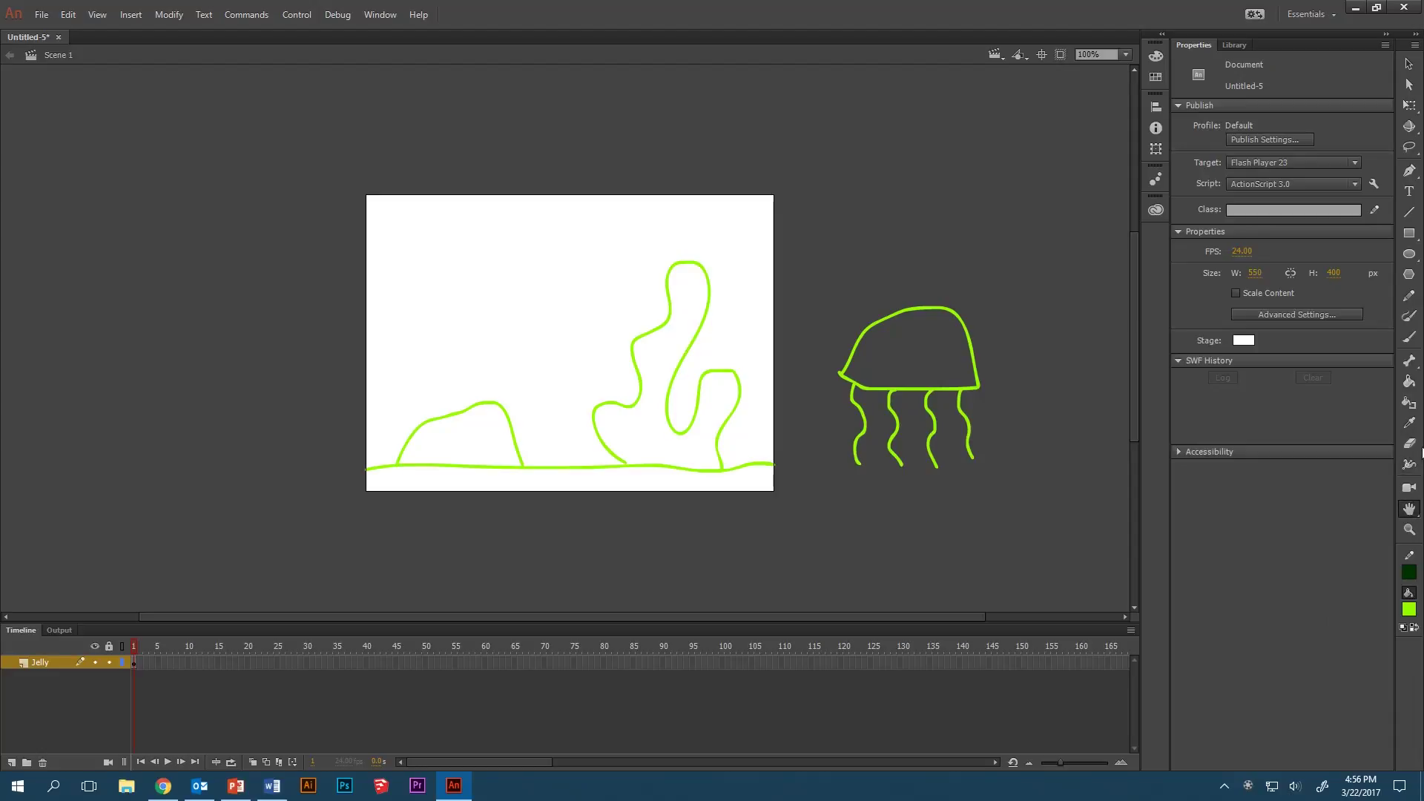
left_click(1410, 317)
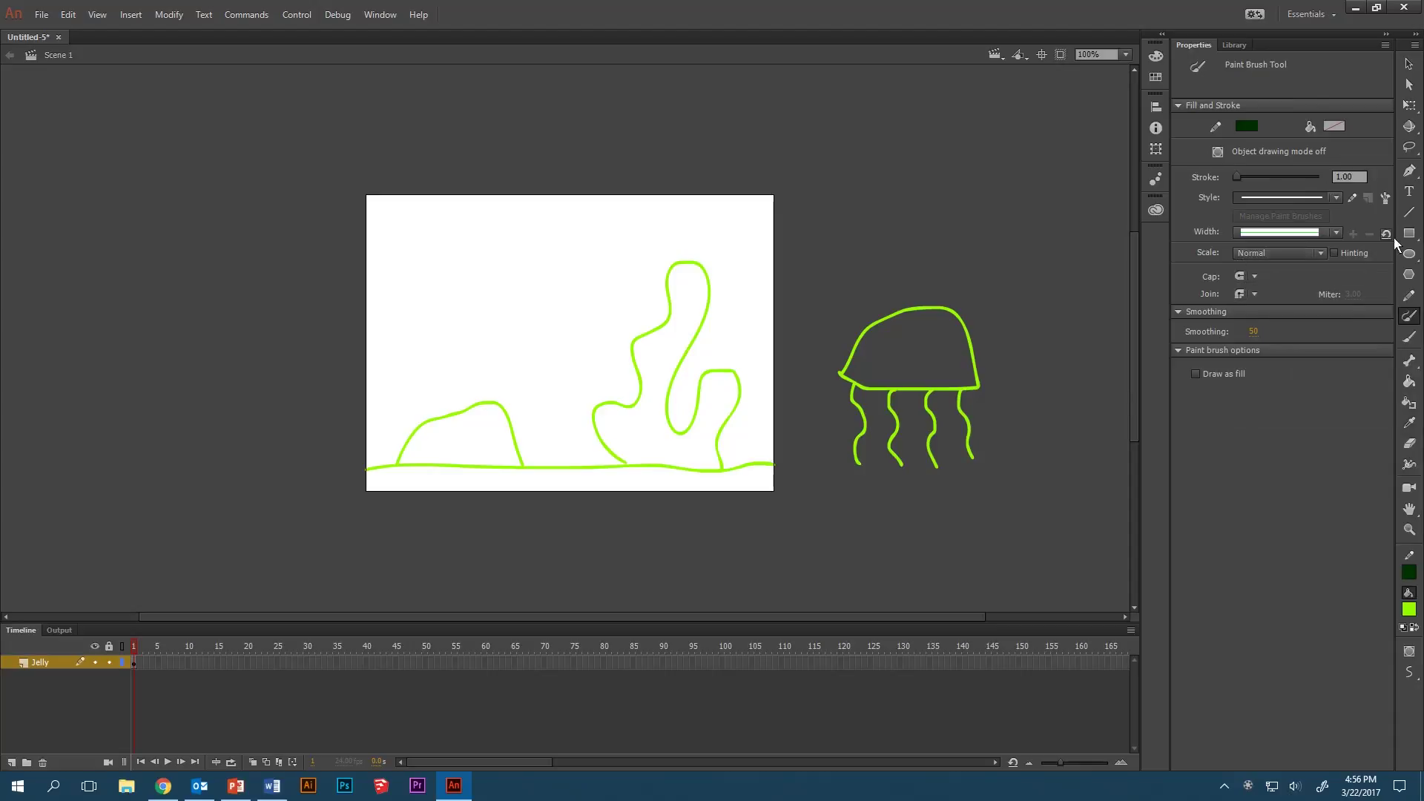
left_click(1410, 193)
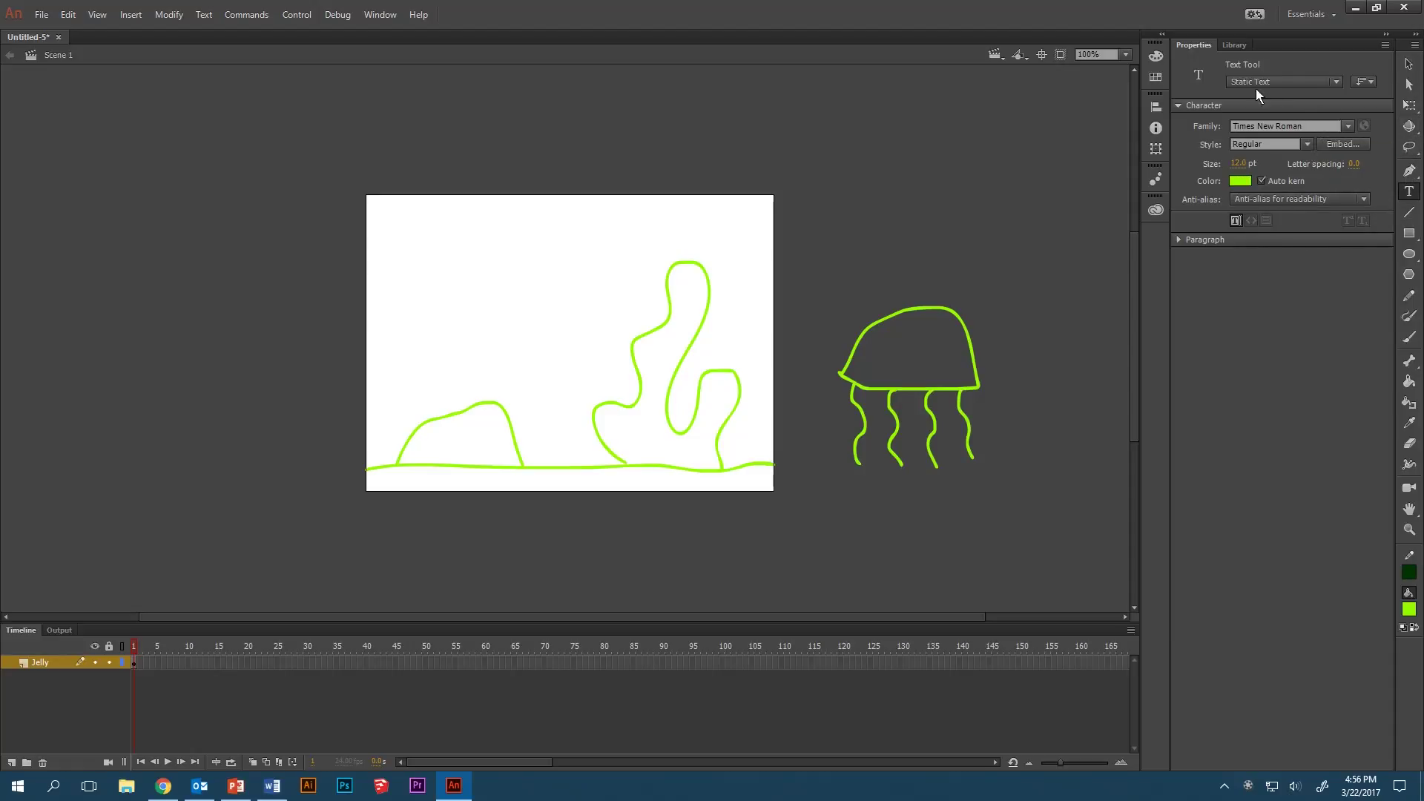
Convert the jellyfish drawing to a graphic symbol named jelly and place three more instances of it on and around the stage
left_click(1234, 45)
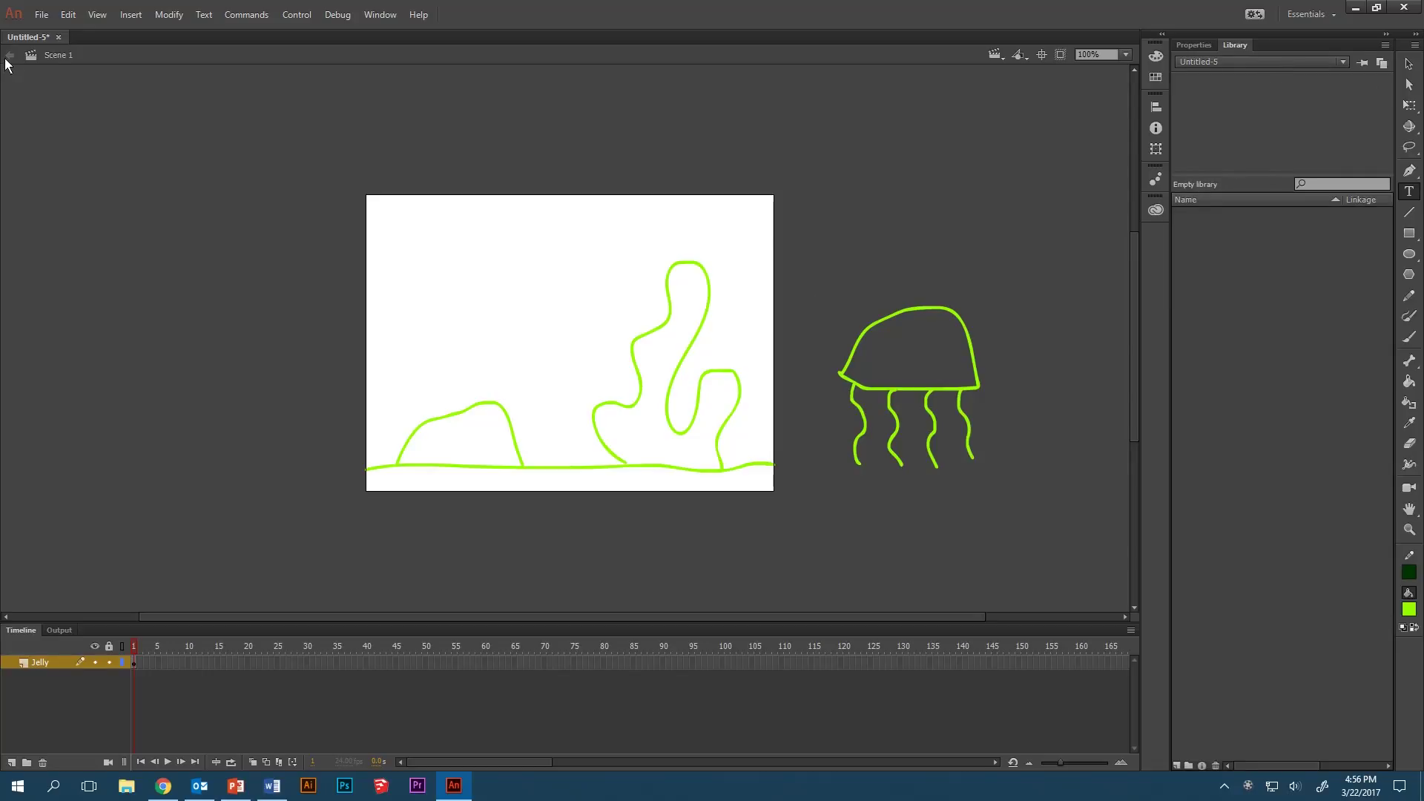
left_click(1409, 63)
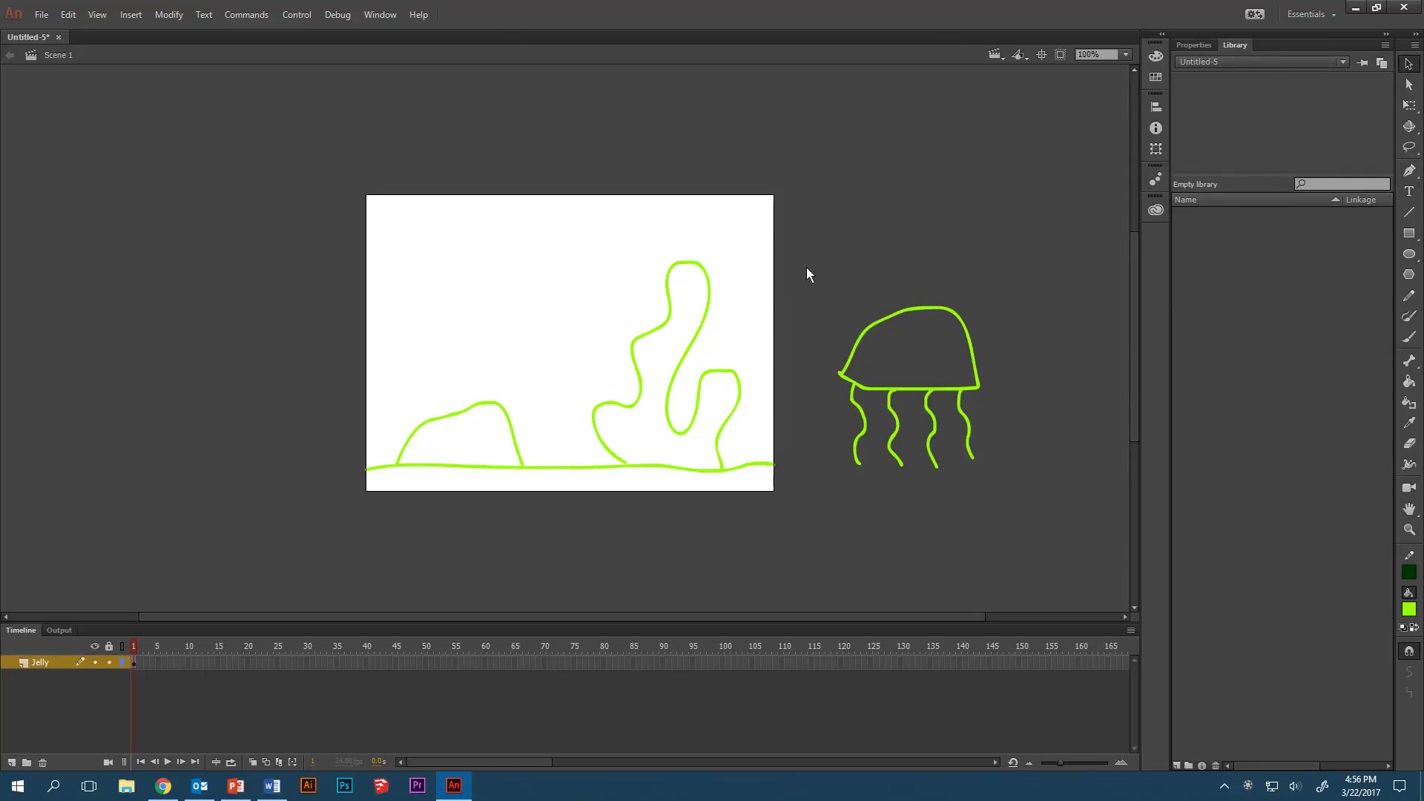
left_click_drag(807, 267, 1019, 498)
right_click(968, 390)
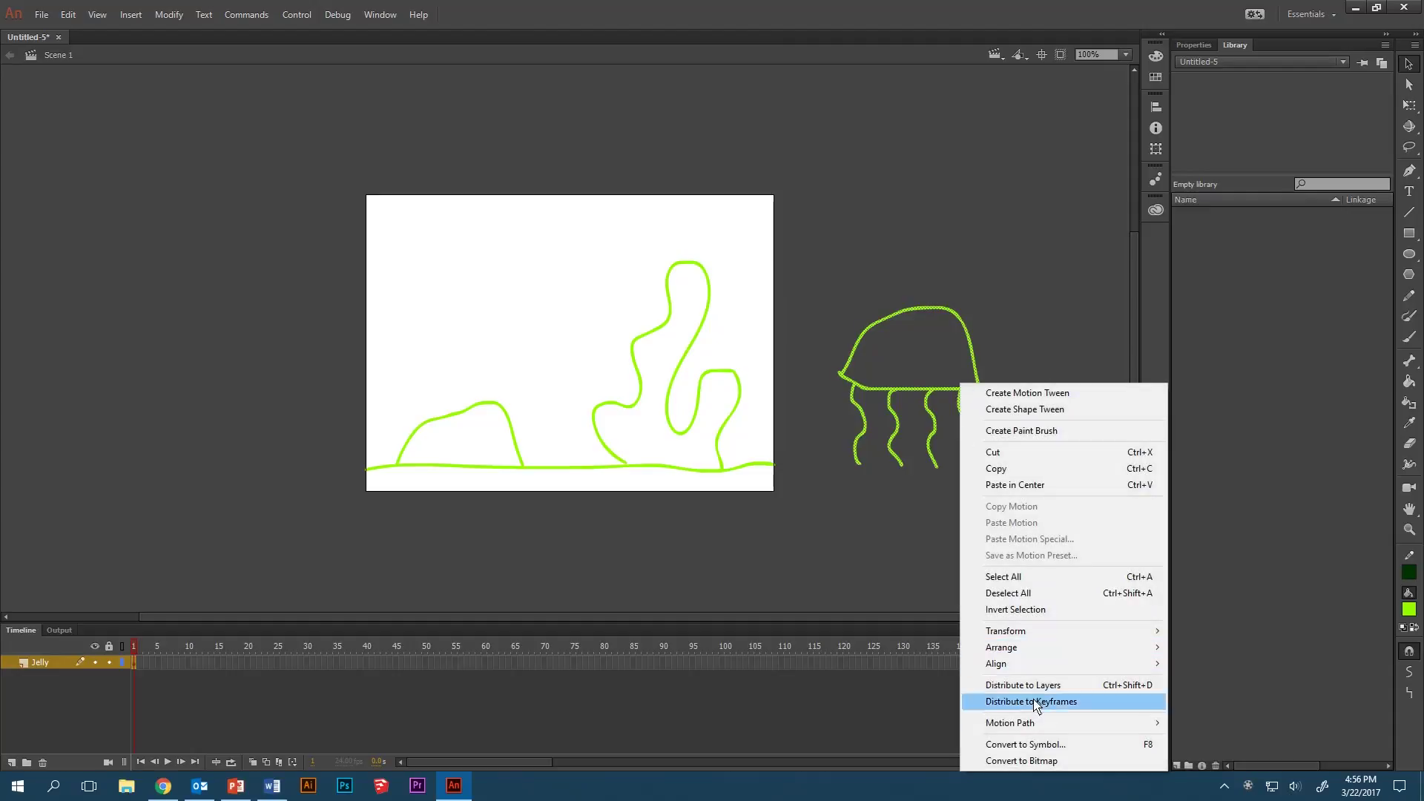
left_click(991, 748)
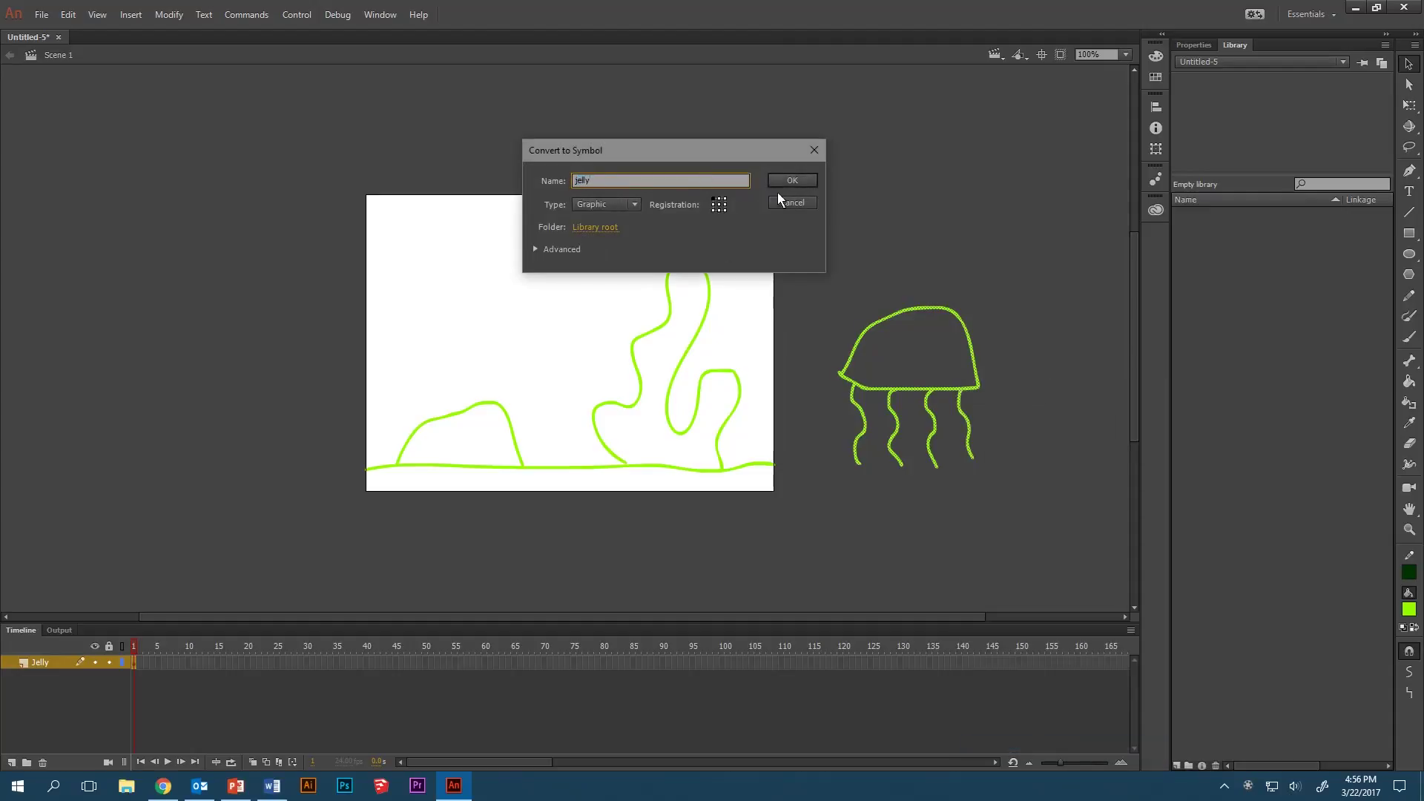
left_click(794, 180)
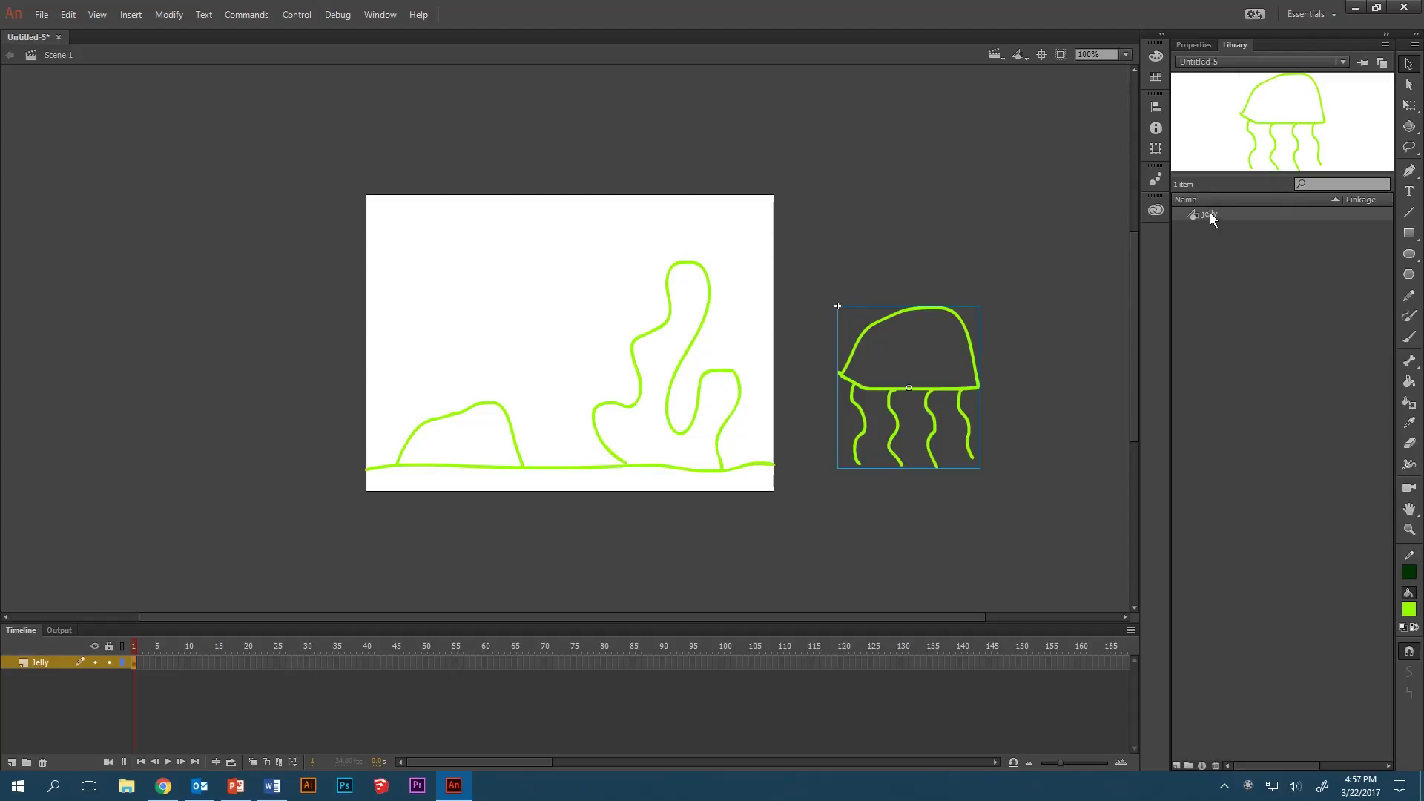
left_click_drag(1209, 214, 152, 430)
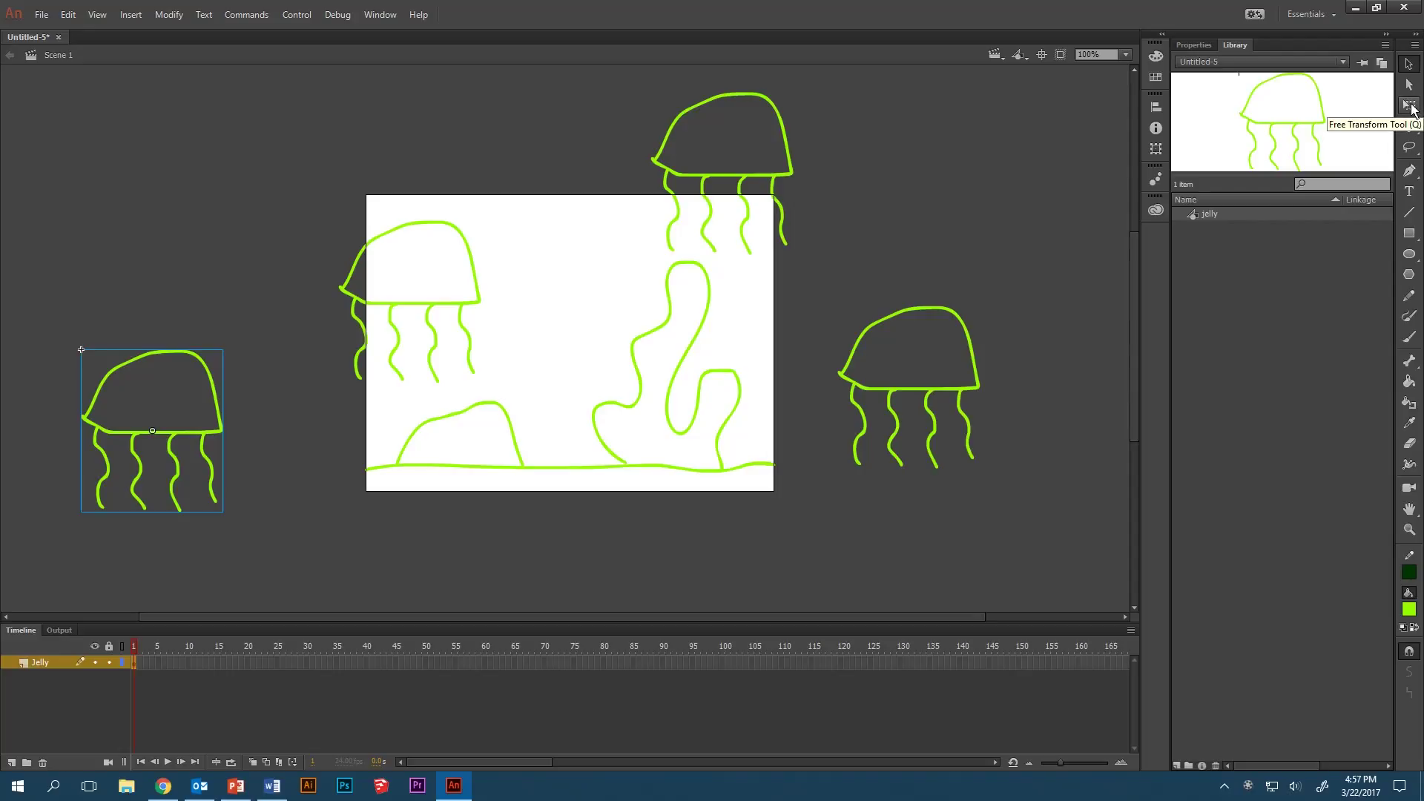
Fill the rock outline on the seabed with bright green using the Paint Bucket tool
left_click(1409, 149)
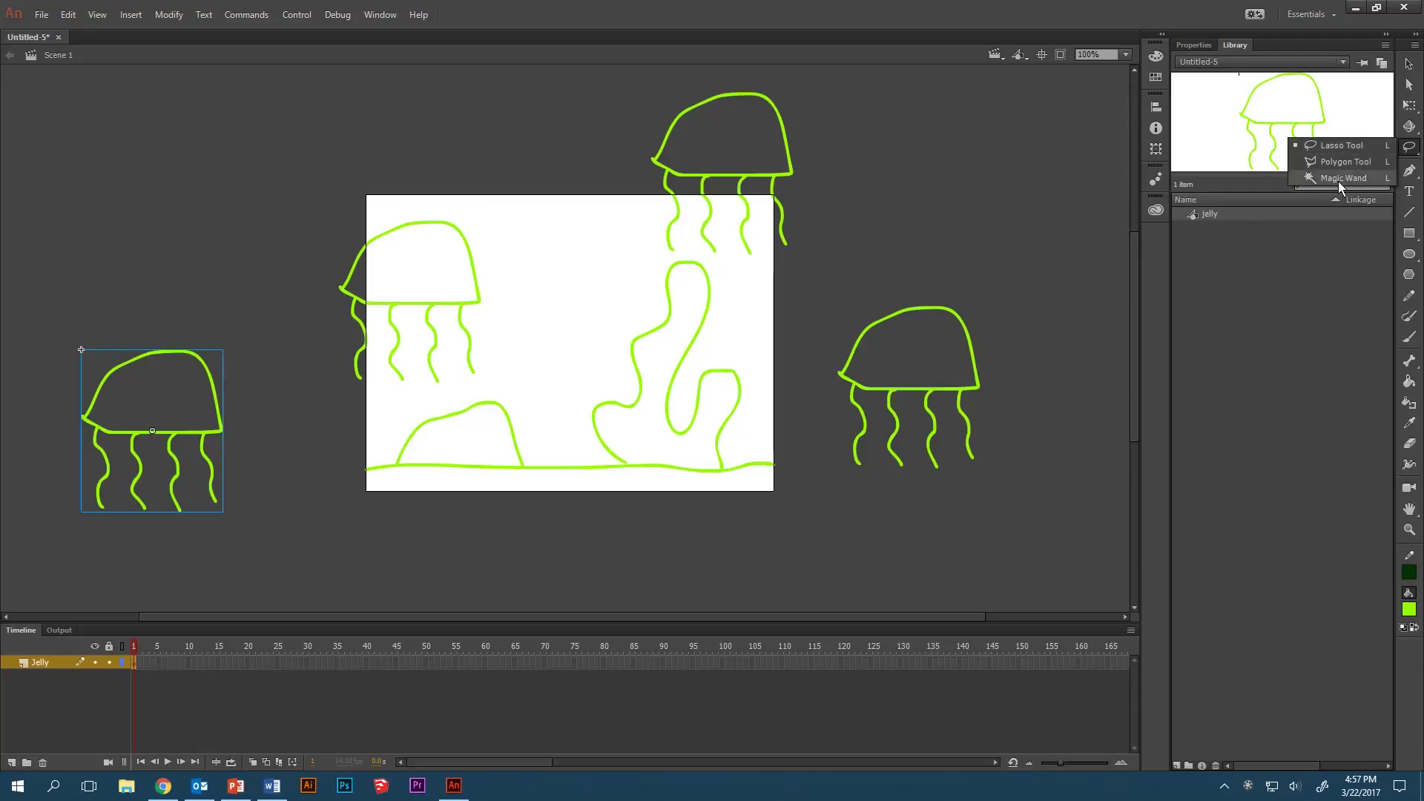
left_click(1412, 148)
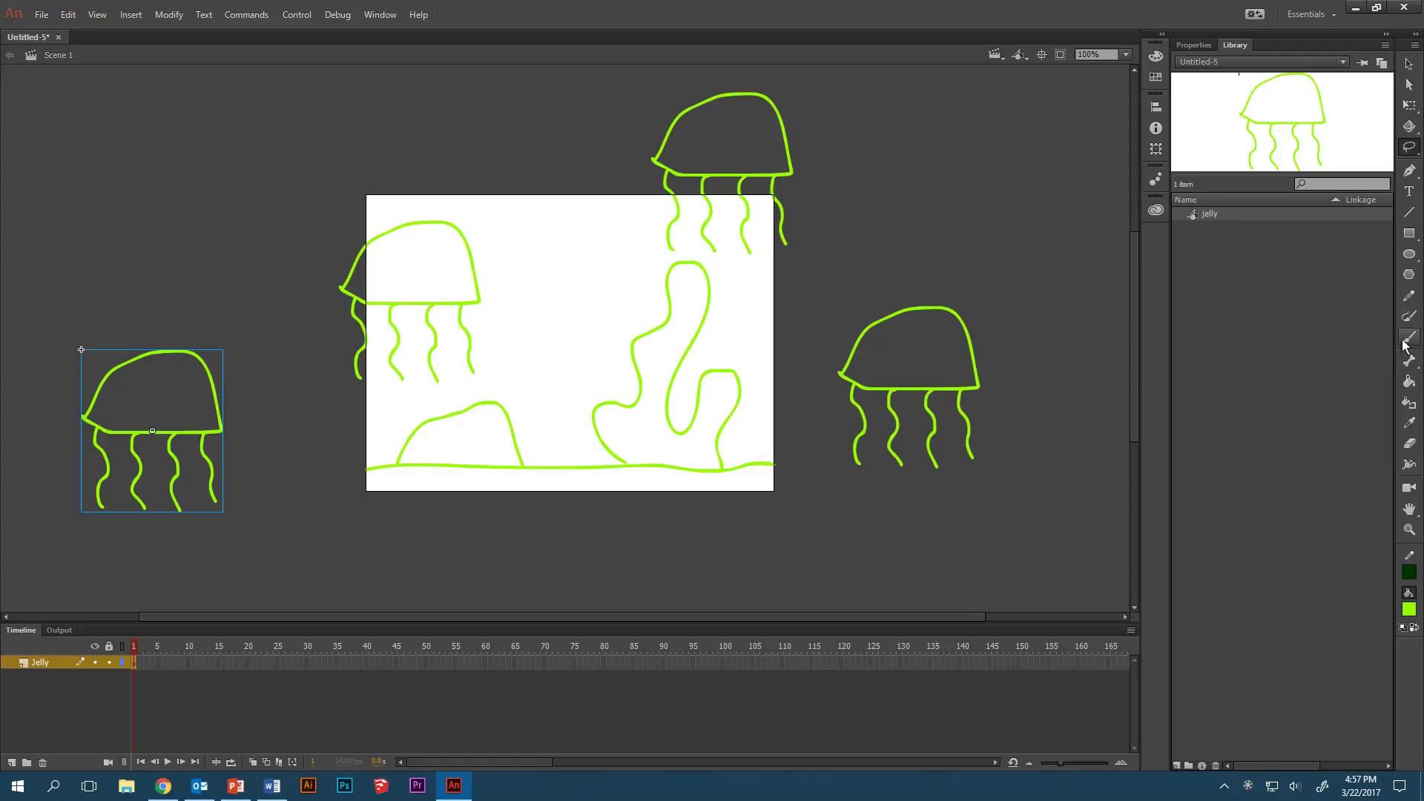
left_click(1410, 383)
left_click(493, 449)
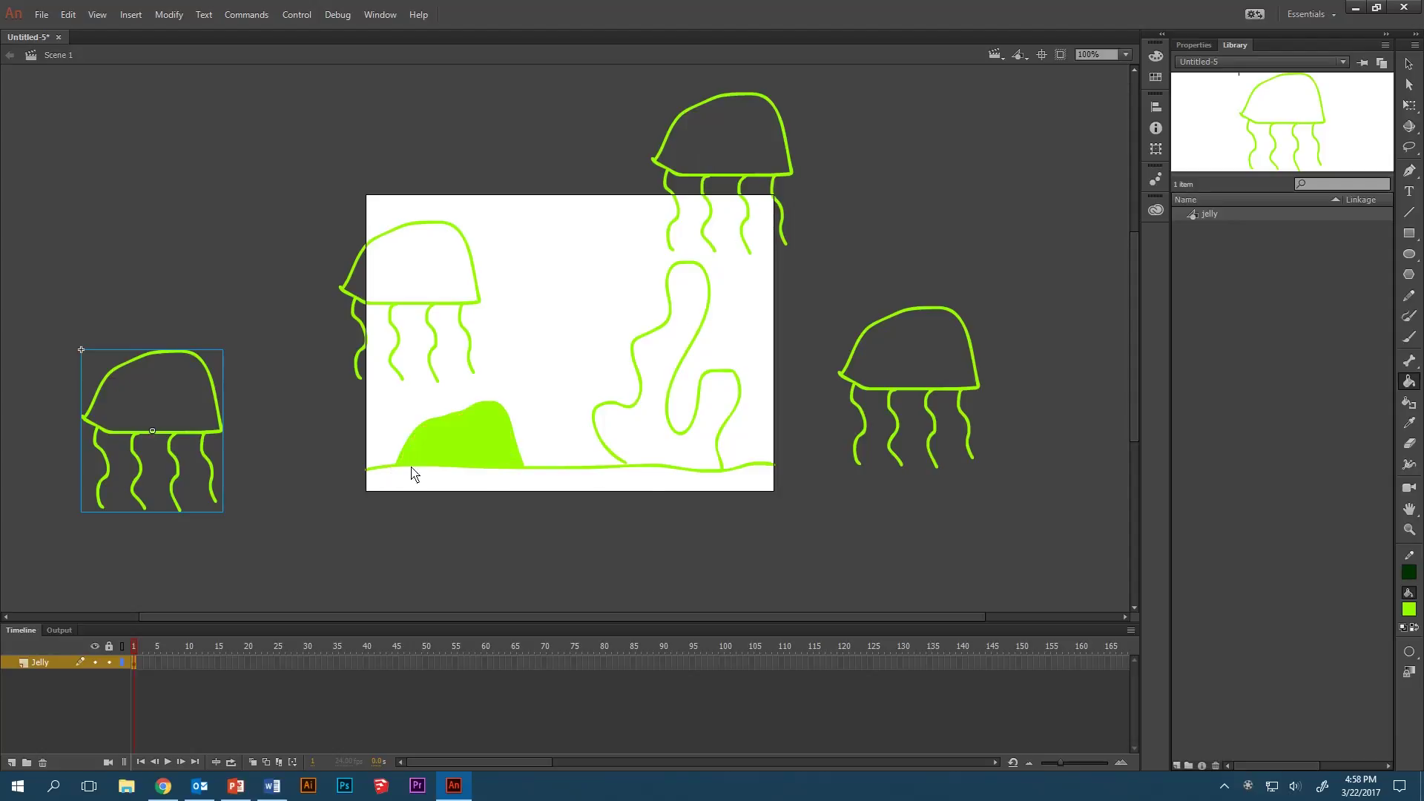